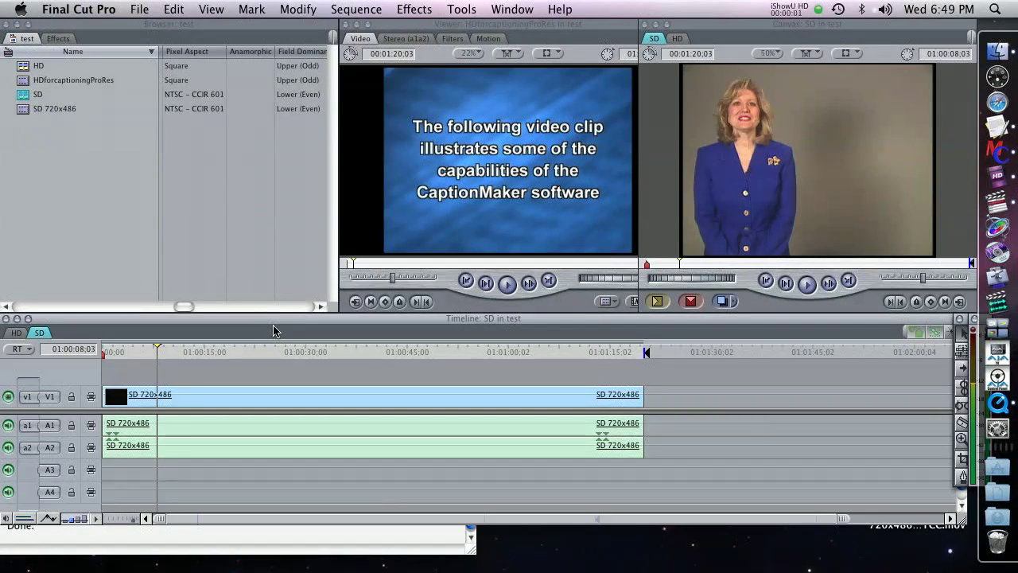
# Step: Scrub the SD sequence playhead past 01:00:10:24 and 01:00:12:00, settling at 01:00:09:23
pyautogui.click(181, 351)
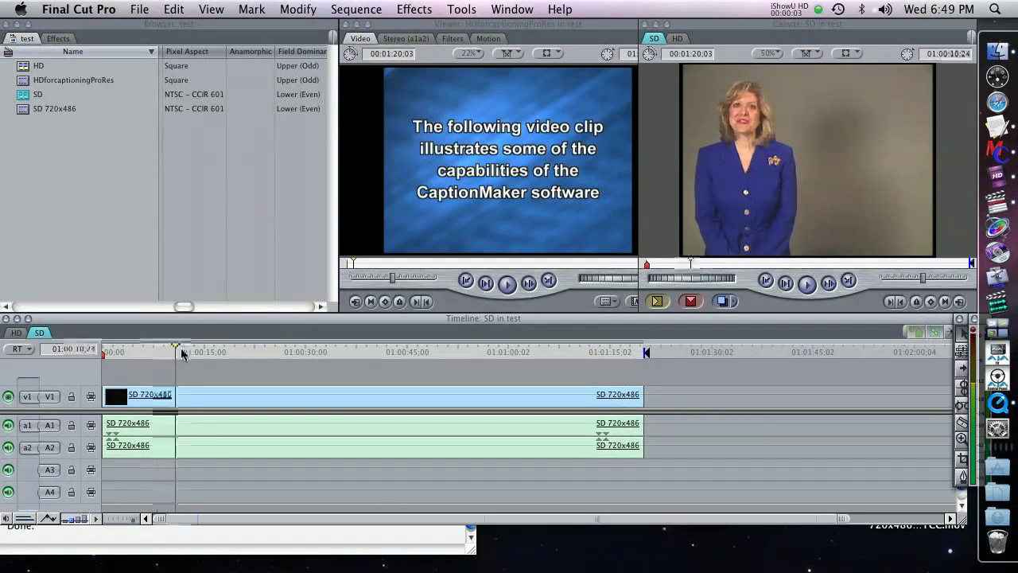
pyautogui.click(182, 352)
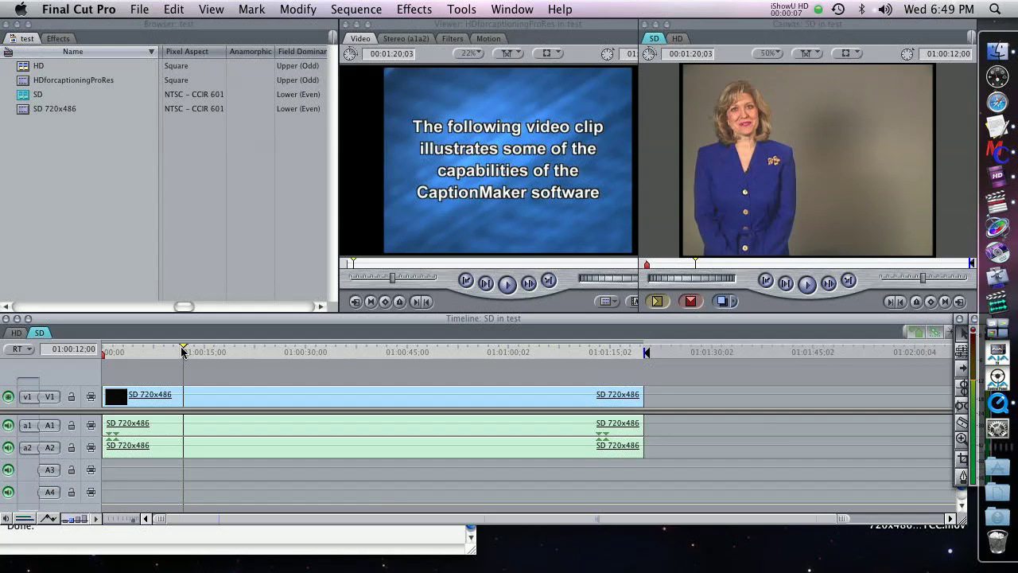
pyautogui.click(168, 351)
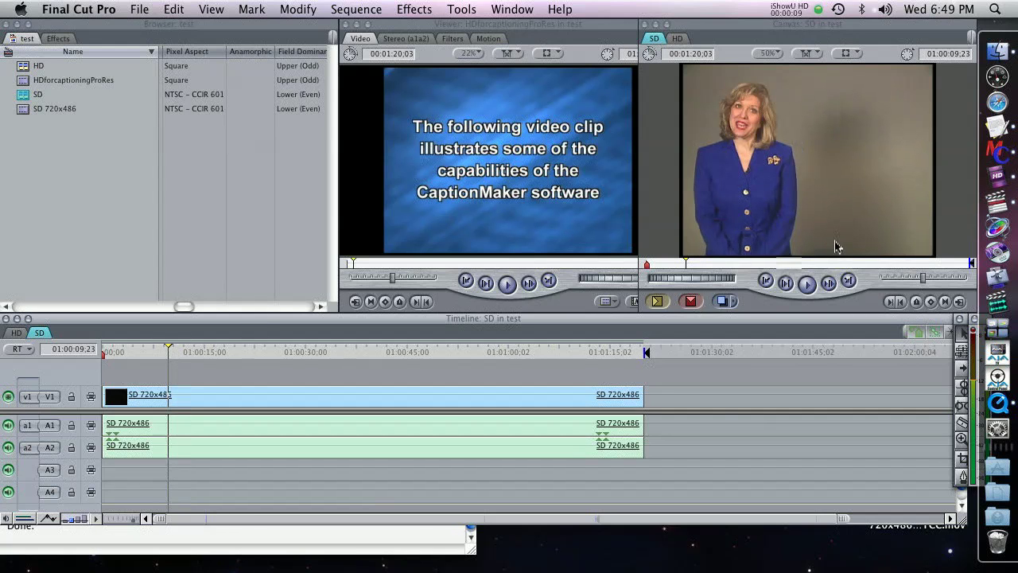
# Step: Switch to MacCaption, select caption 1 at 00:00:00:00, and bring up the Caption menu
pyautogui.click(1003, 147)
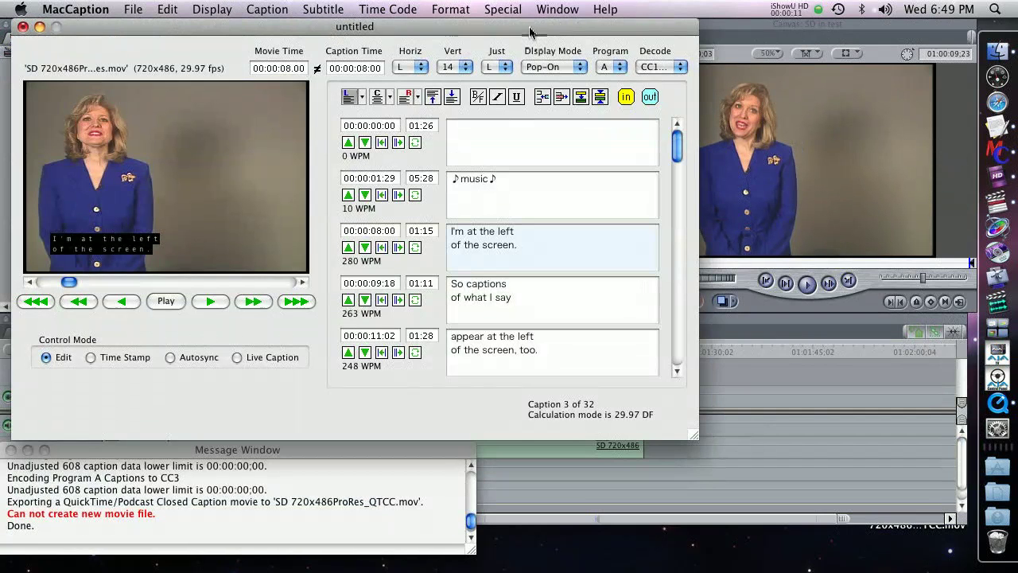
pyautogui.click(434, 147)
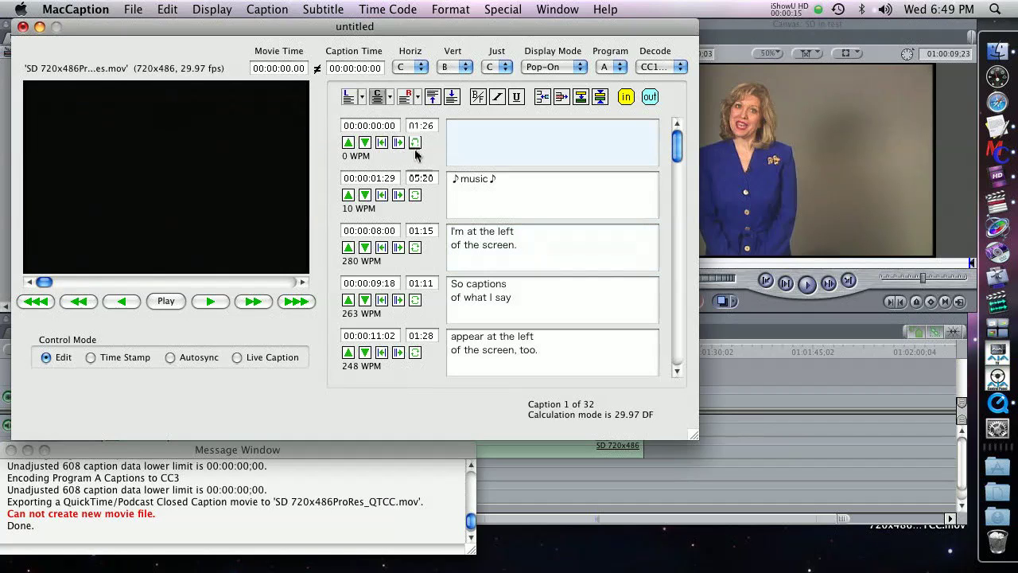
pyautogui.click(264, 9)
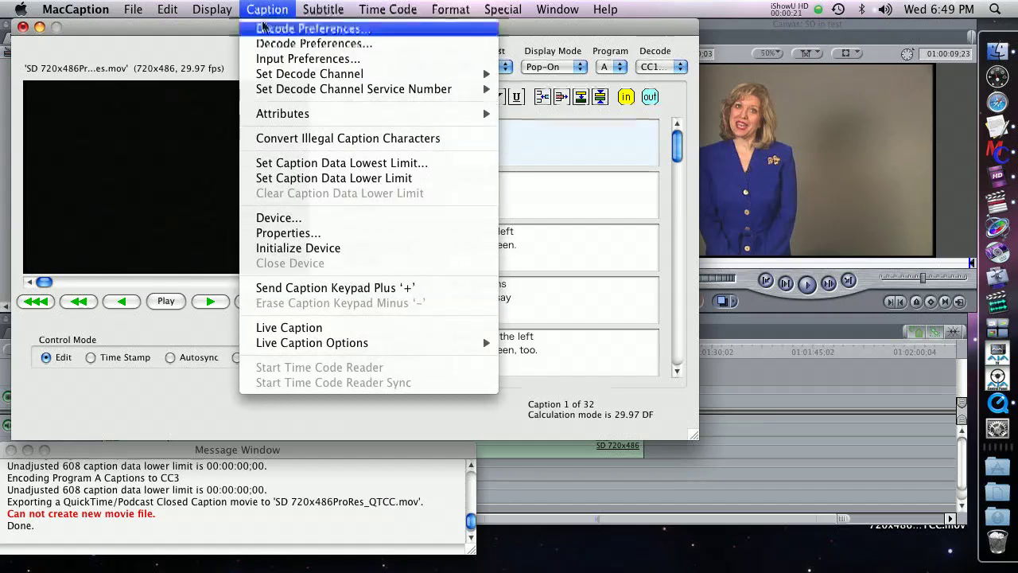
# Step: In Encode Preferences, uncheck CC3 for Program A so it encodes to CC1 only, and confirm
pyautogui.click(267, 29)
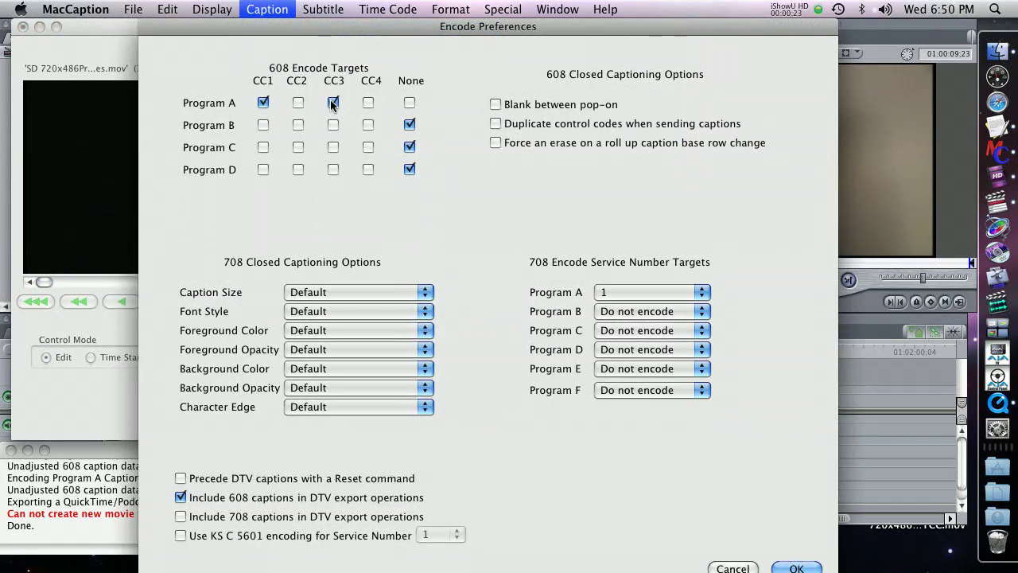
pyautogui.click(332, 102)
pyautogui.moveTo(488, 24); pyautogui.dragTo(480, 203)
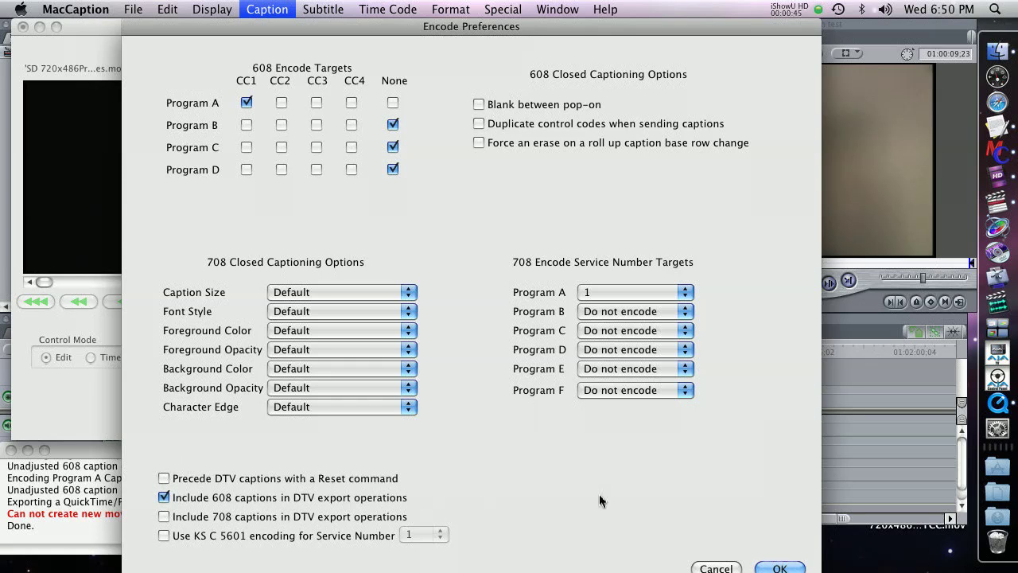
pyautogui.click(778, 566)
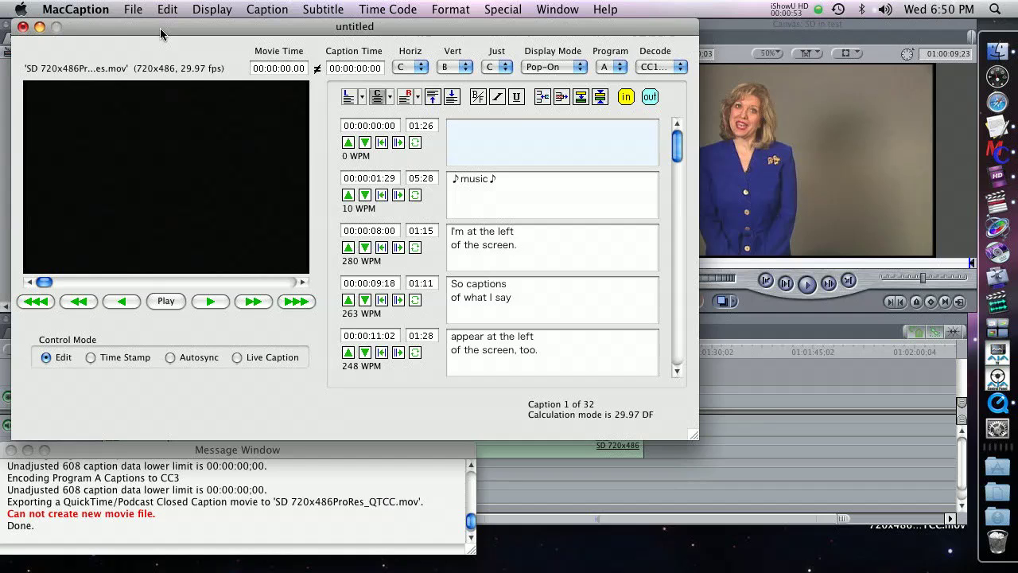
# Step: Go to File > Export > Podcast/Web/QuickTime 608 to reach the QuickTime 608 closed-caption export
pyautogui.click(135, 12)
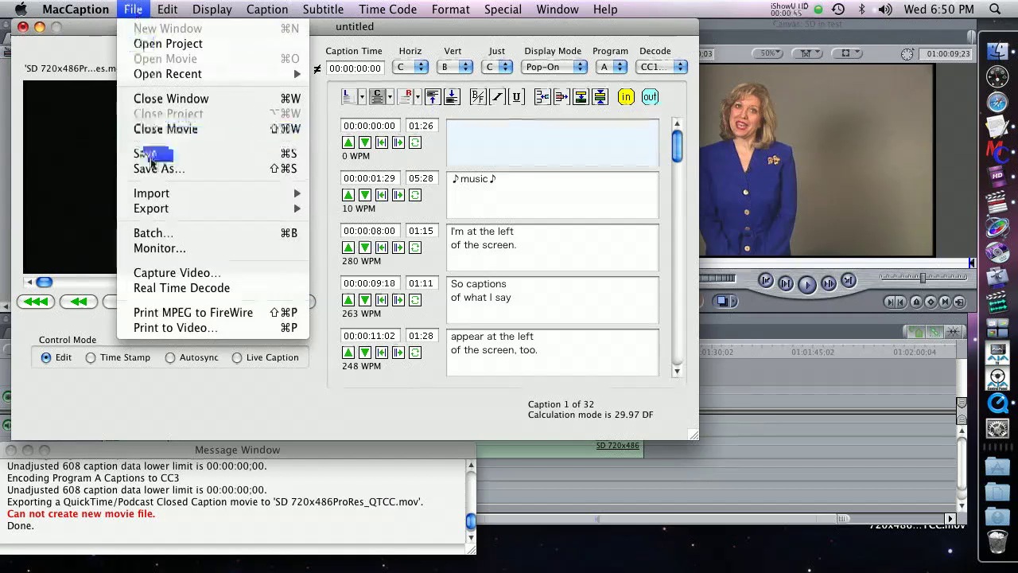
pyautogui.moveTo(169, 211)
pyautogui.moveTo(358, 297)
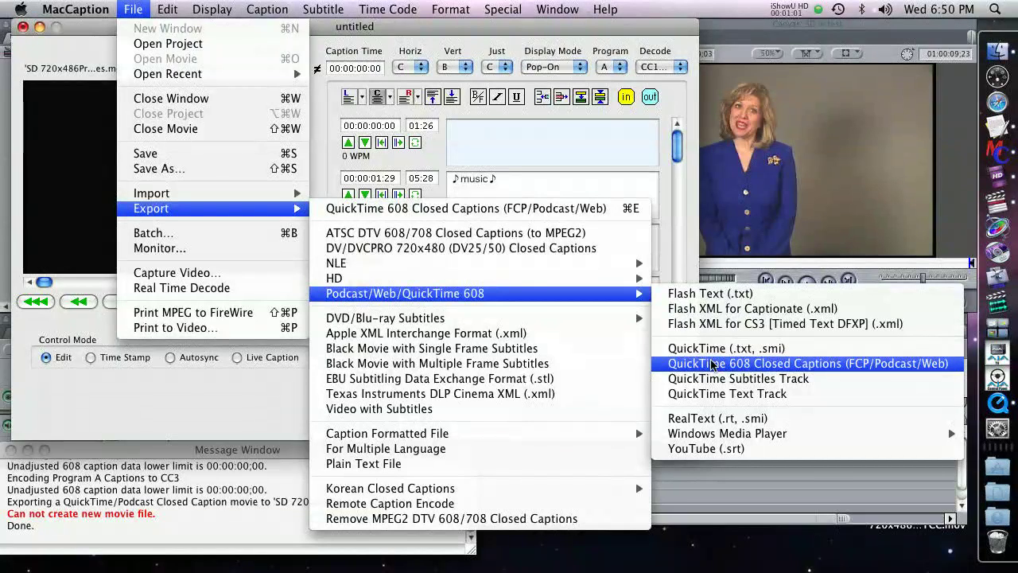
# Step: Choose QuickTime 608 Closed Captions (FCP/Podcast/Web), leaving Self-contained unchecked in the Save dialog
pyautogui.click(711, 365)
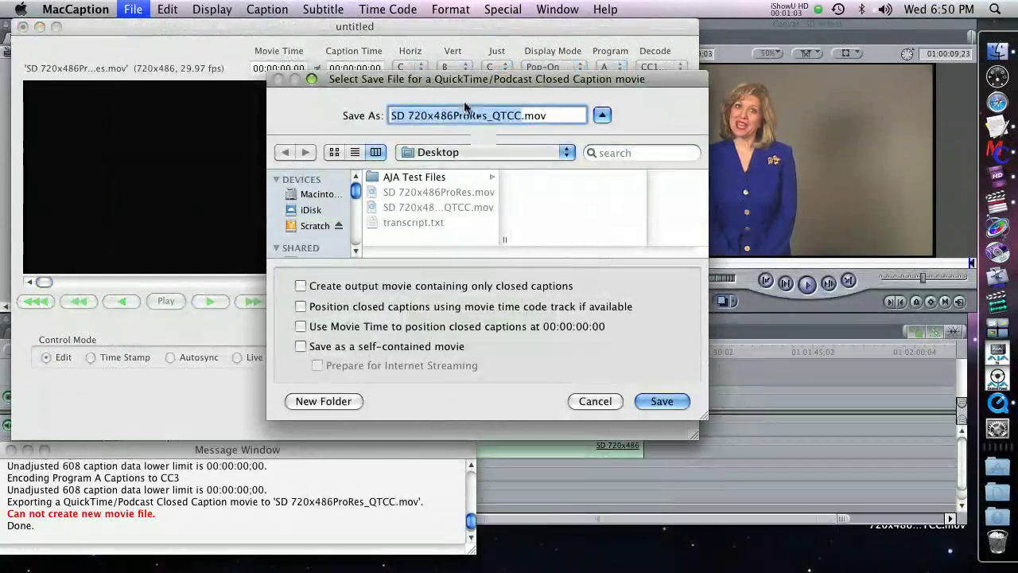
pyautogui.moveTo(463, 82); pyautogui.dragTo(407, 110)
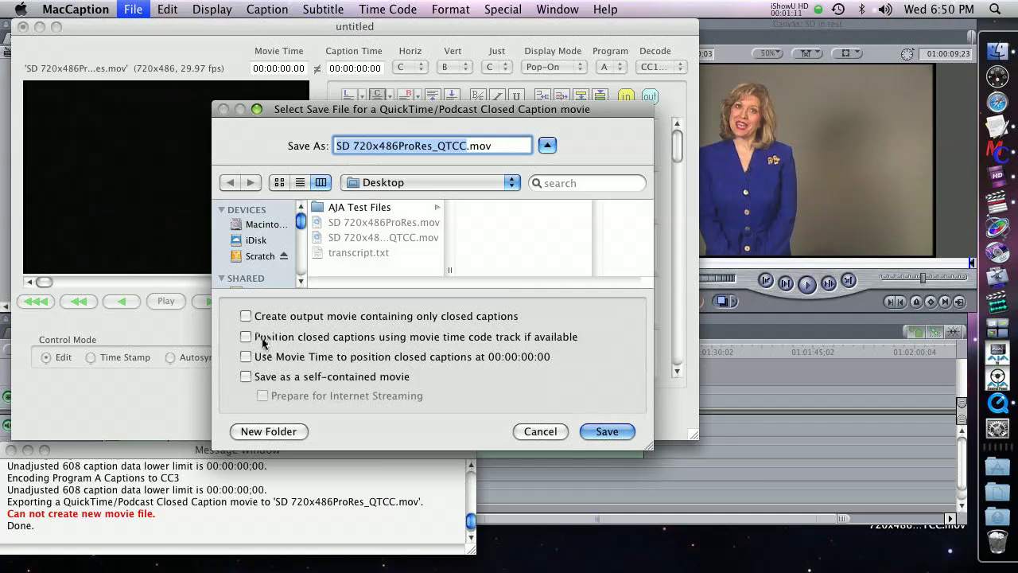
pyautogui.click(246, 378)
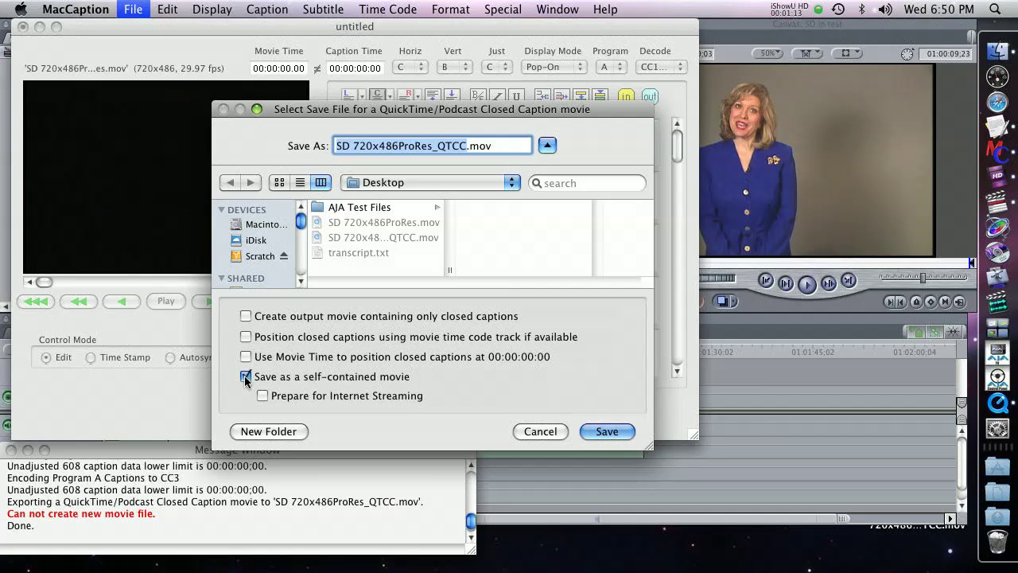
pyautogui.click(245, 377)
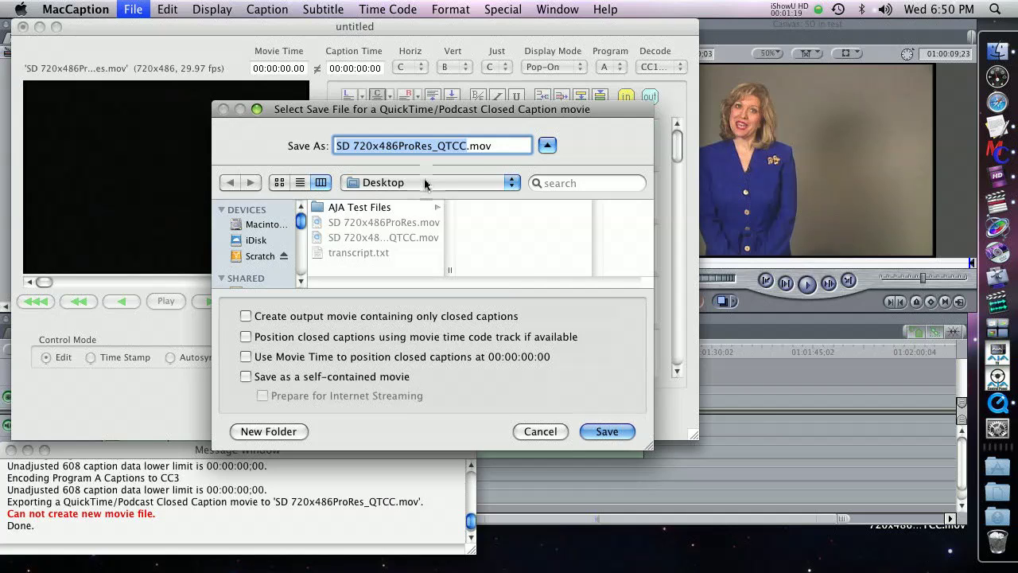
# Step: Save SD 720x486ProRes_QTCC.mov to the Desktop, replacing the existing file
pyautogui.click(591, 432)
pyautogui.click(540, 211)
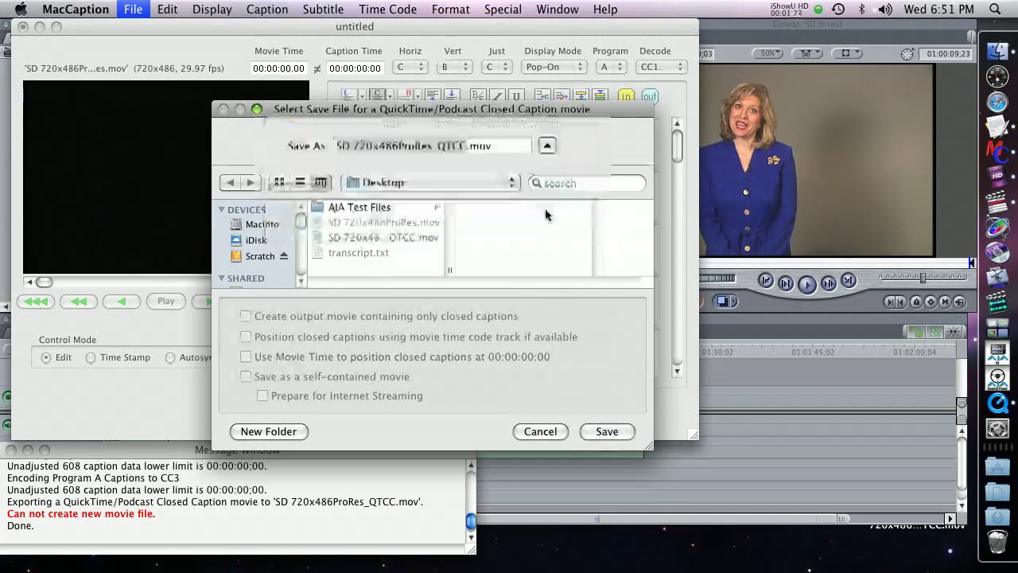
pyautogui.moveTo(431, 102); pyautogui.dragTo(427, 123)
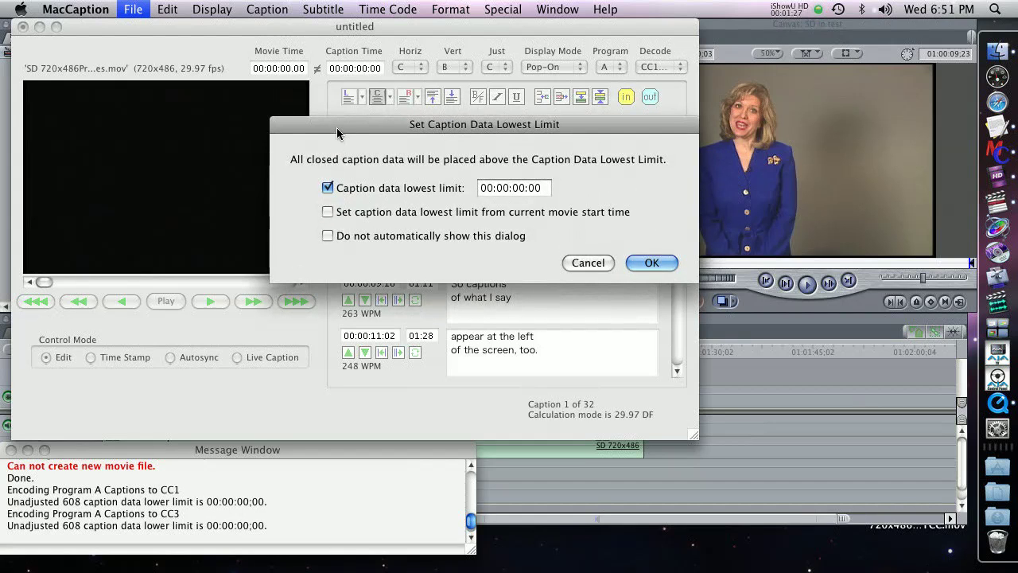
# Step: Keep the caption data lowest limit at 00:00:00:00 to run the export, then bring up Finder
pyautogui.moveTo(337, 127); pyautogui.dragTo(319, 276)
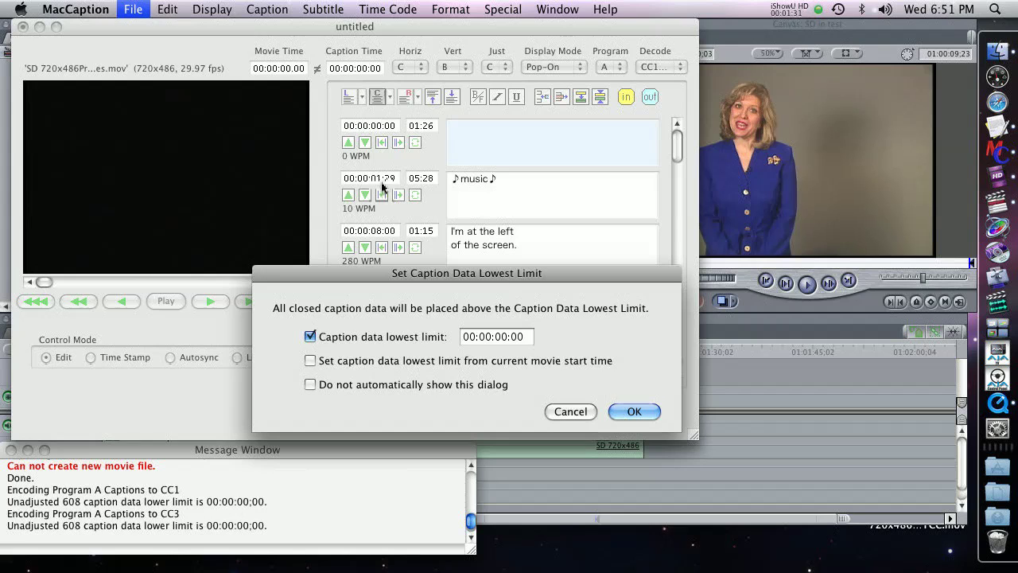
pyautogui.click(635, 411)
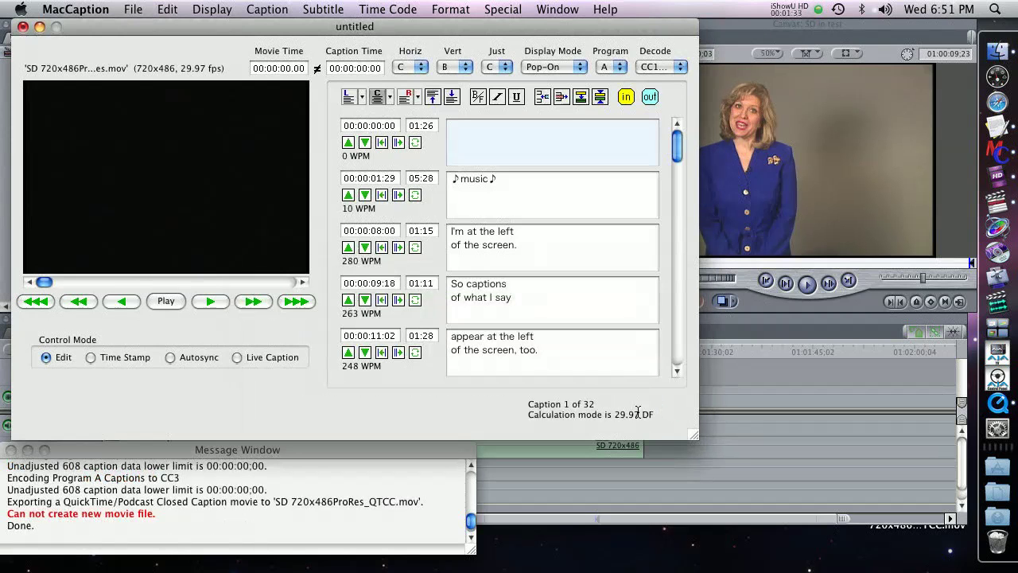
pyautogui.click(999, 54)
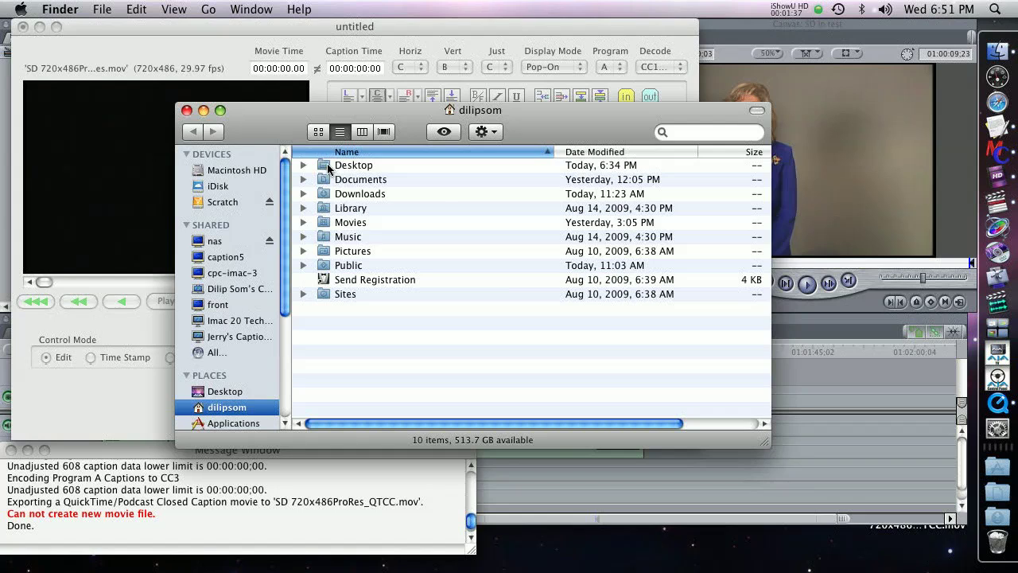
# Step: Open the Desktop and compare SD 720x486ProRes_QTCC.mov (76 KB) with SD 720x486ProRes.mov (442.7 MB)
pyautogui.doubleClick(334, 166)
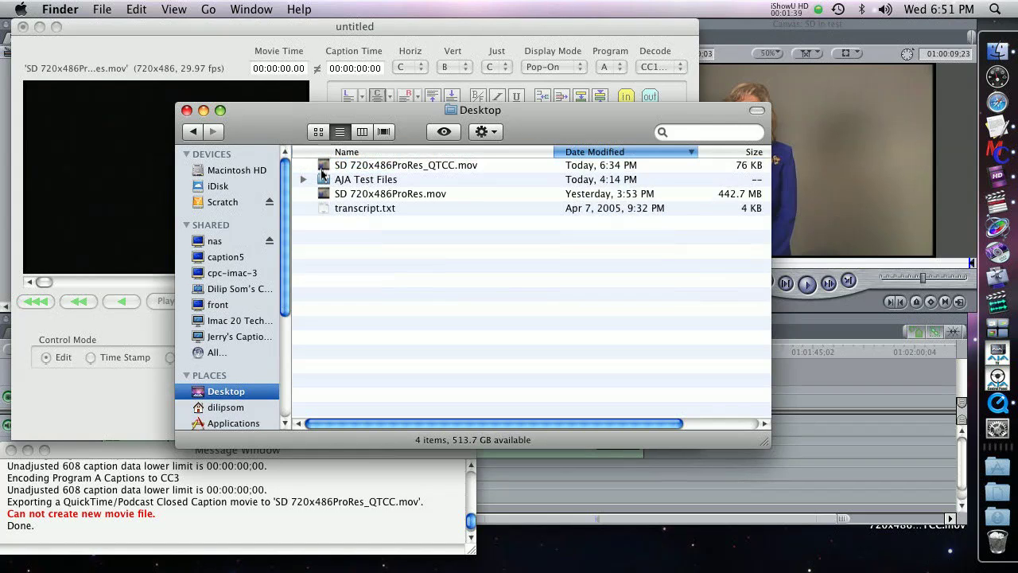
pyautogui.click(323, 169)
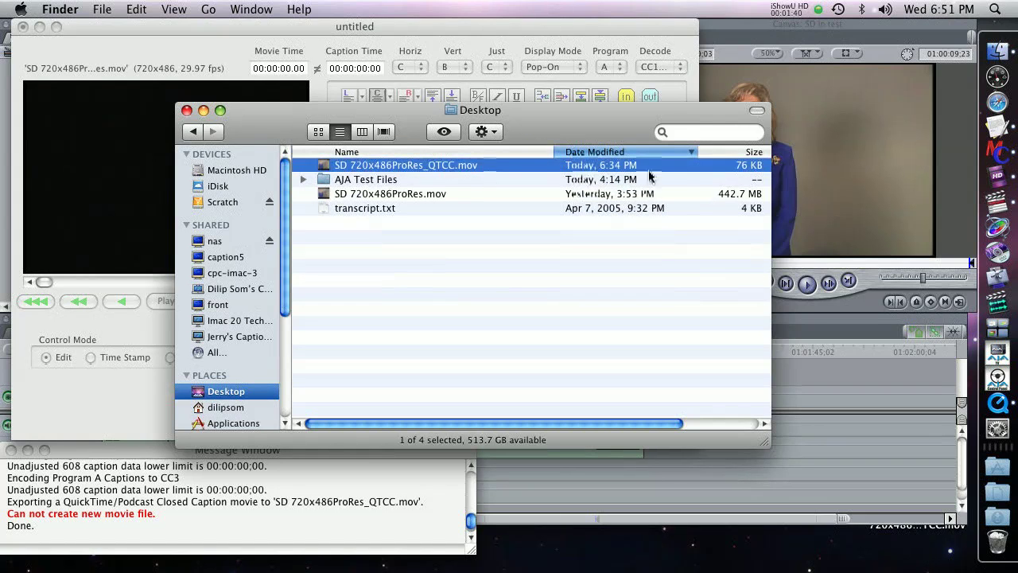
pyautogui.click(697, 195)
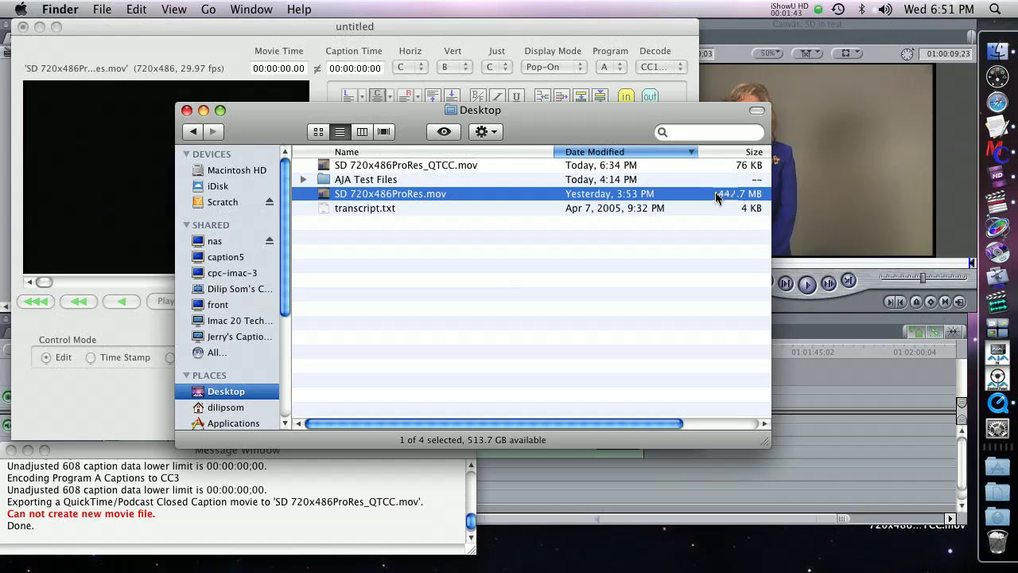
# Step: Open SD 720x486ProRes_QTCC.mov in QuickTime Player with Show Closed Captioning turned on
pyautogui.doubleClick(398, 165)
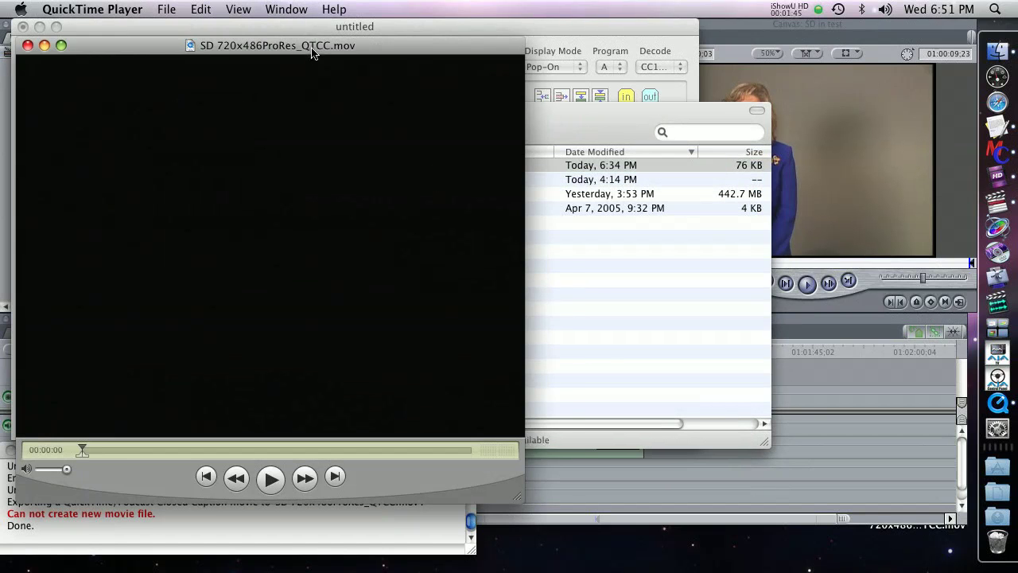
pyautogui.click(230, 9)
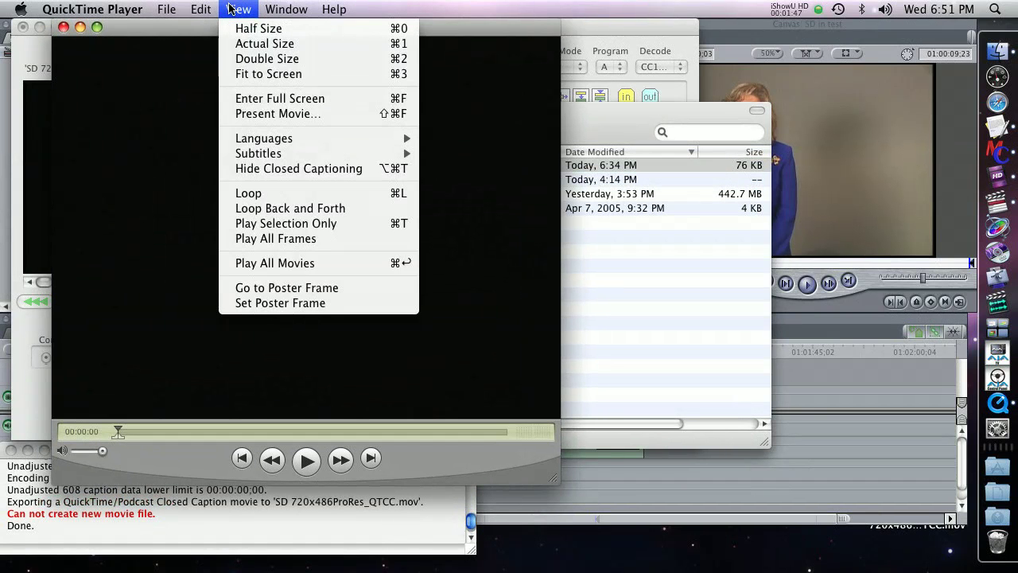
pyautogui.click(262, 167)
pyautogui.click(241, 9)
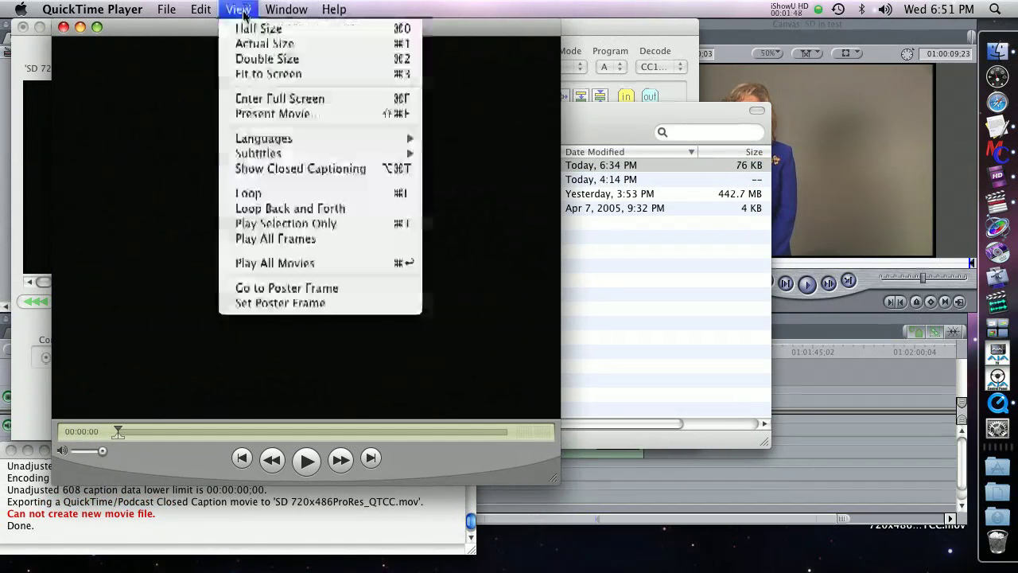
pyautogui.click(268, 168)
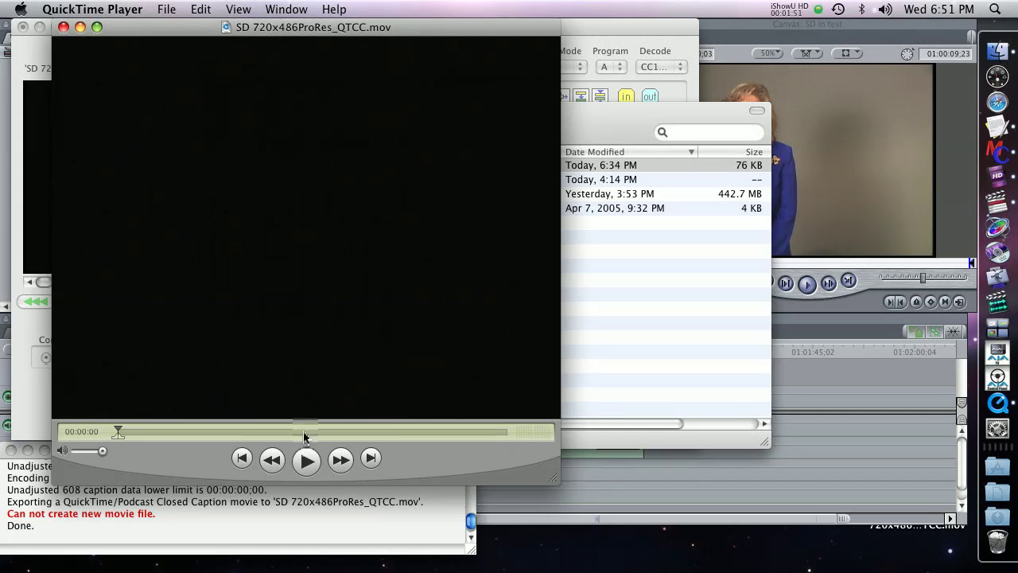
# Step: Play the movie at lower volume until captions appear, then close it and the Desktop window
pyautogui.click(306, 459)
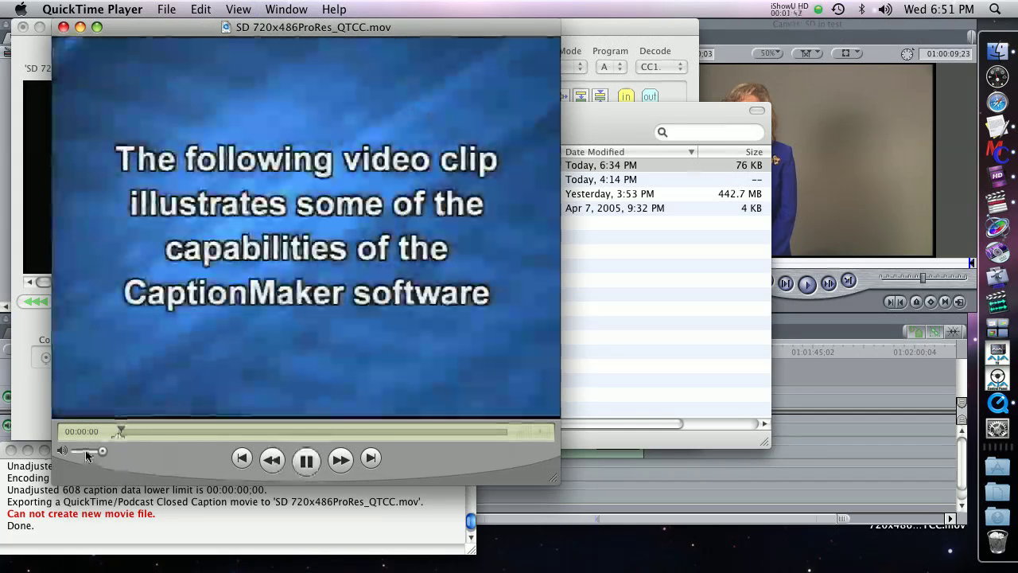
pyautogui.click(87, 451)
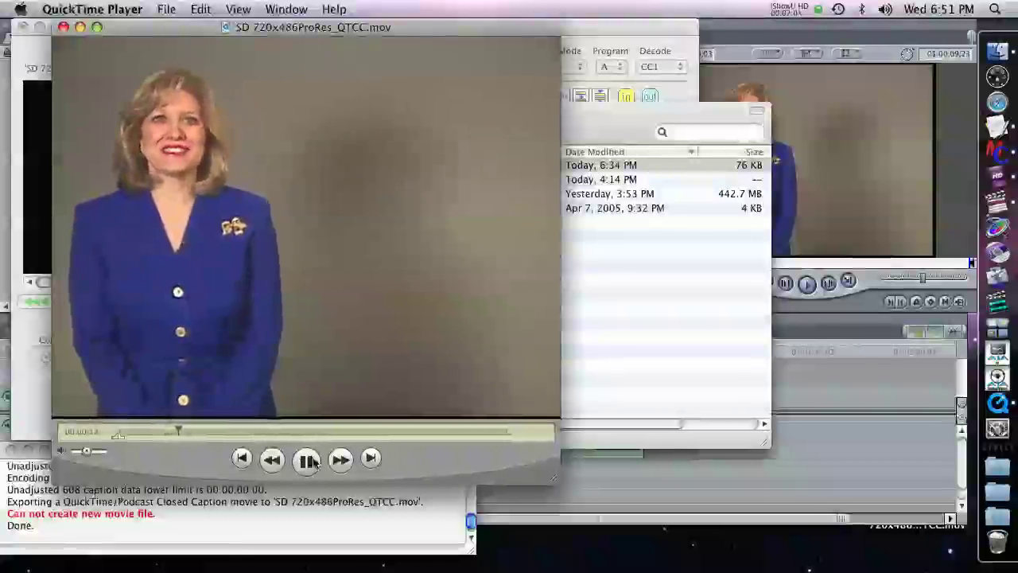
pyautogui.click(306, 459)
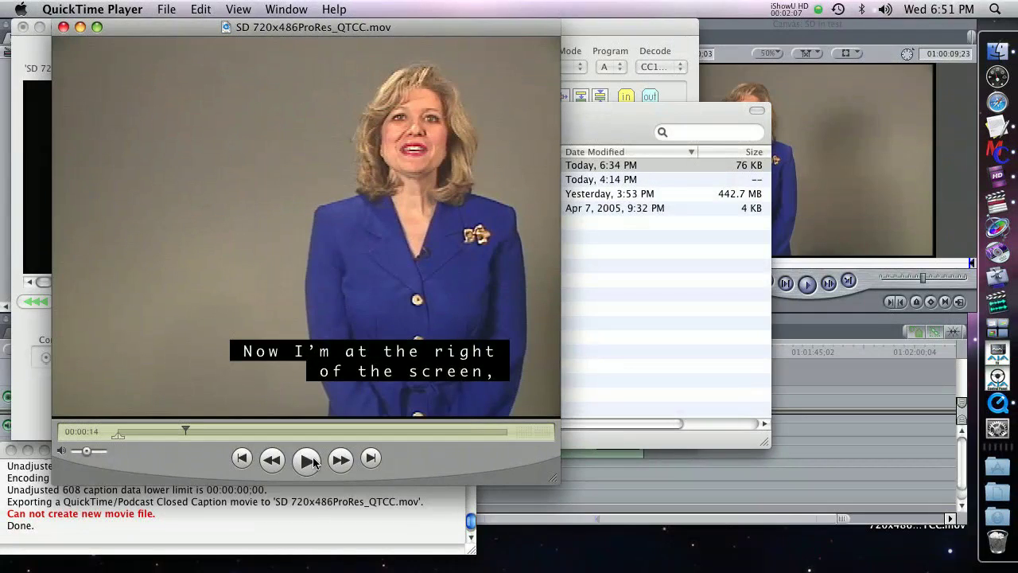
pyautogui.click(63, 27)
pyautogui.click(186, 110)
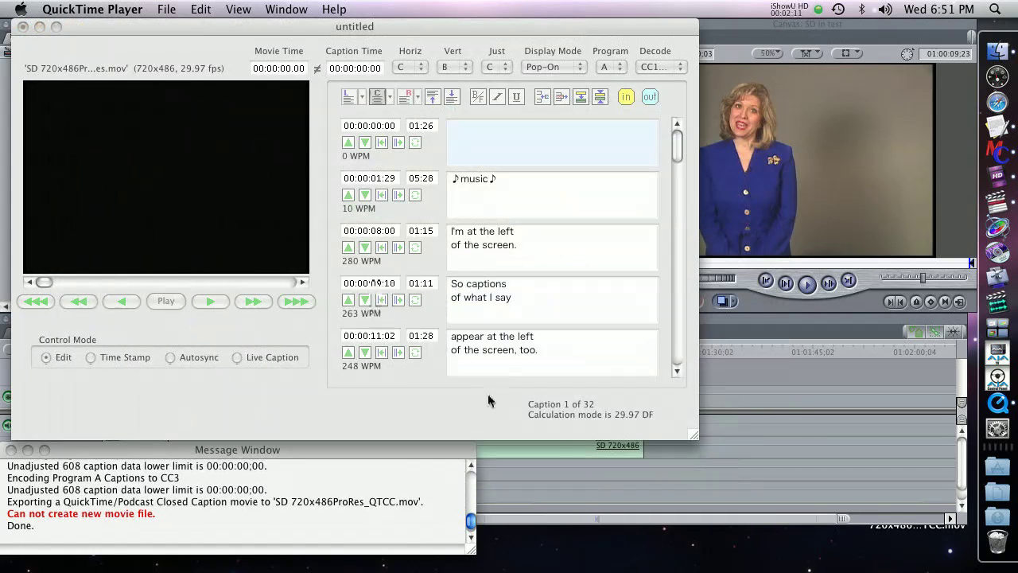
# Step: Back in Final Cut Pro, set View > Video Playback to AJA Kona 525i29.97 8 Bit (720 x 486)
pyautogui.click(555, 475)
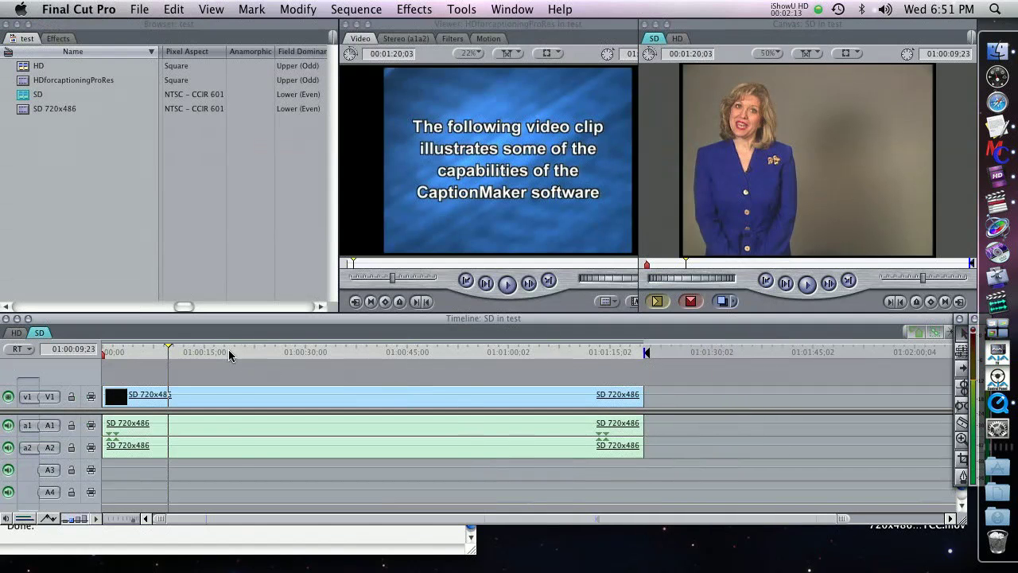
pyautogui.moveTo(228, 351); pyautogui.dragTo(223, 354)
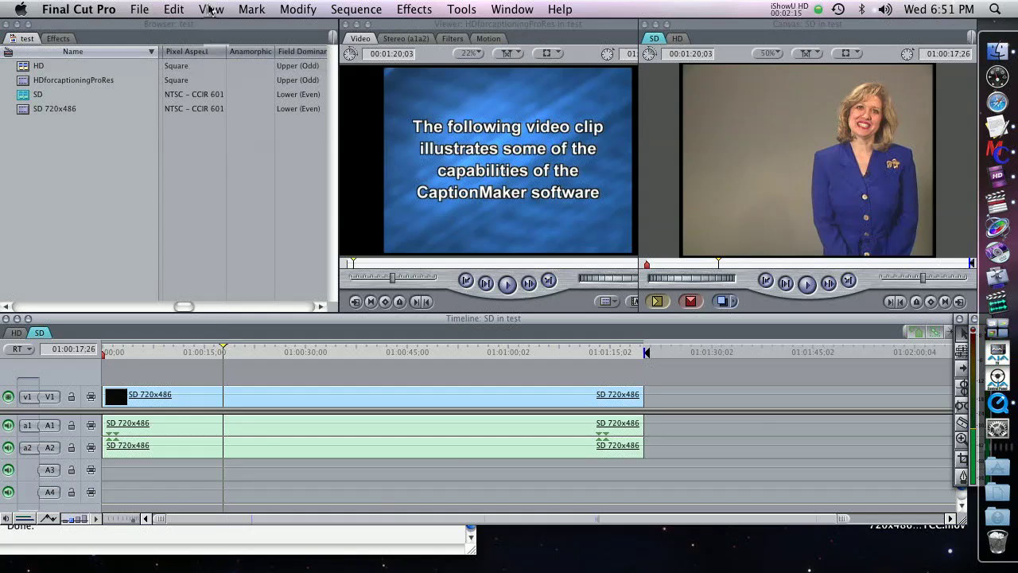
pyautogui.click(212, 9)
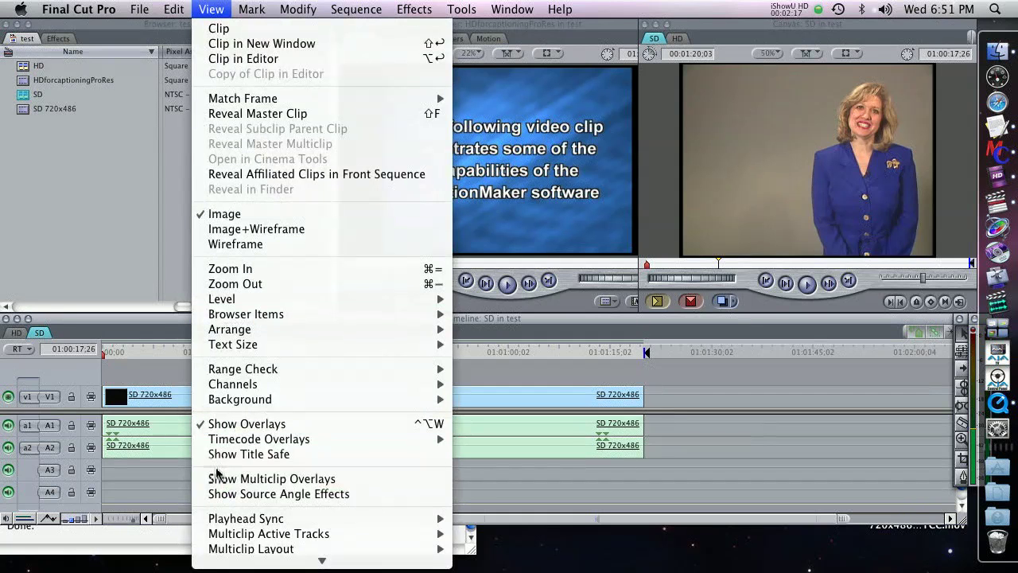
pyautogui.moveTo(284, 569)
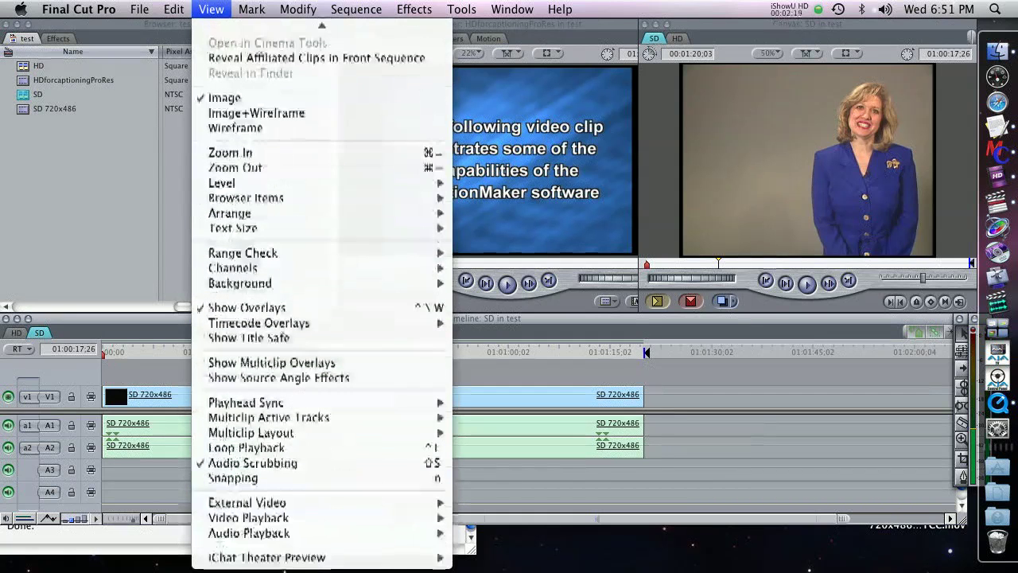
pyautogui.moveTo(284, 517)
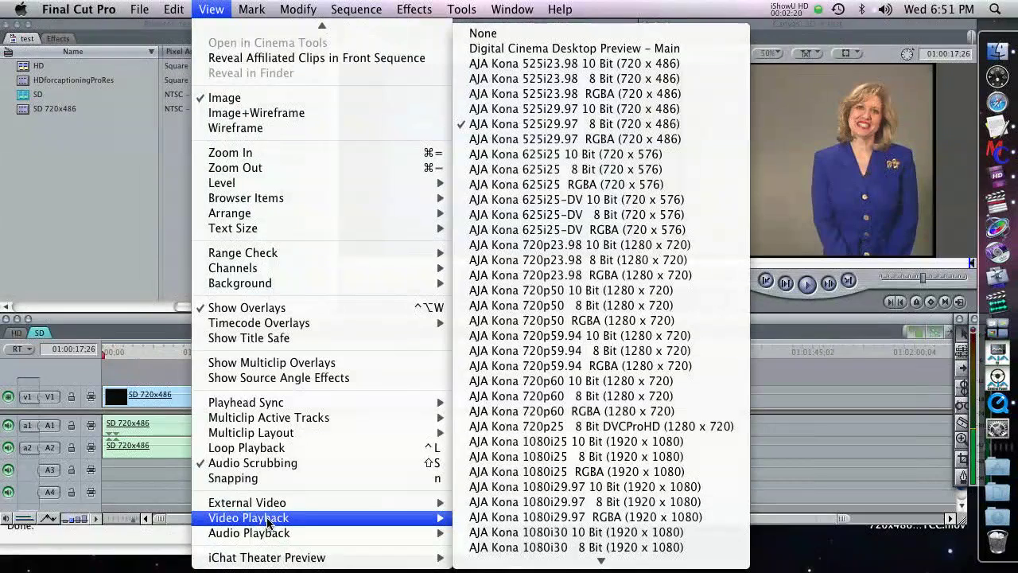
pyautogui.click(606, 123)
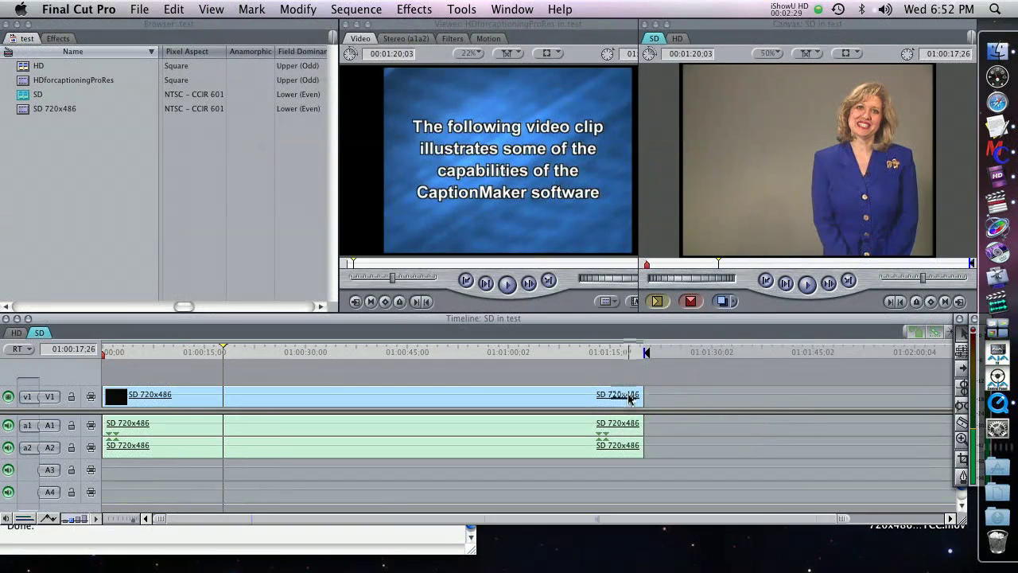
pyautogui.click(997, 377)
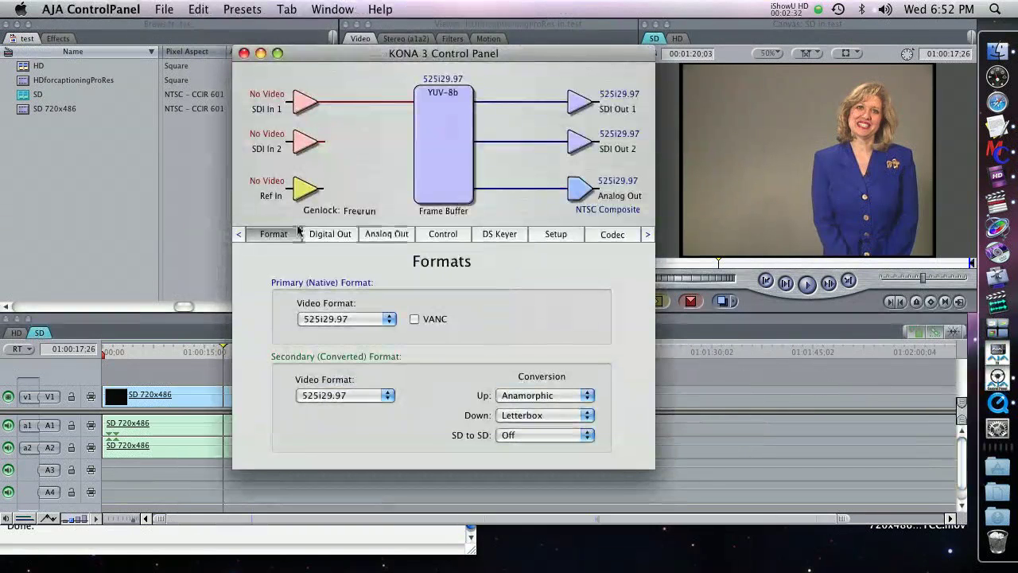
pyautogui.click(276, 235)
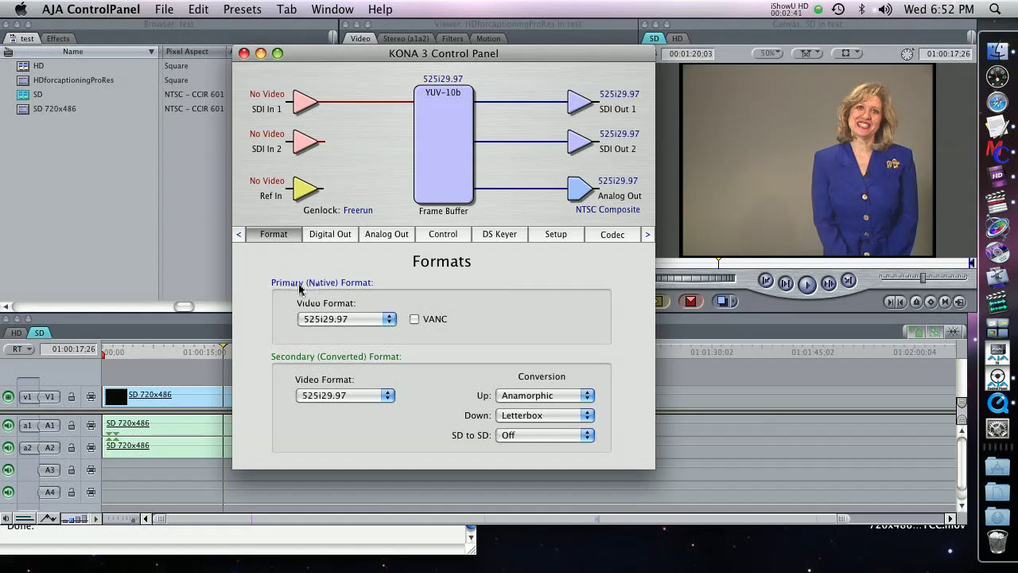
pyautogui.click(389, 319)
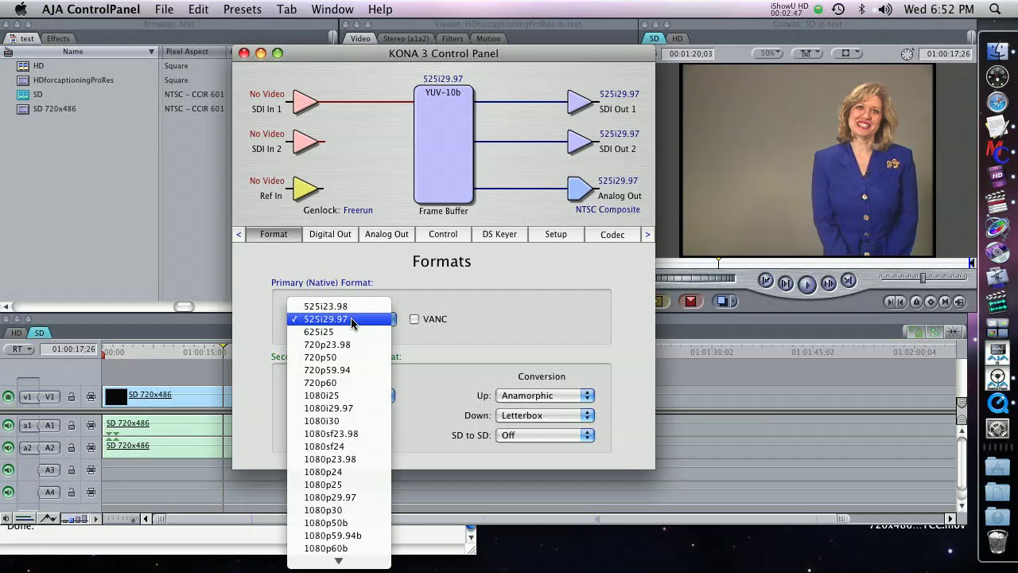
pyautogui.click(351, 319)
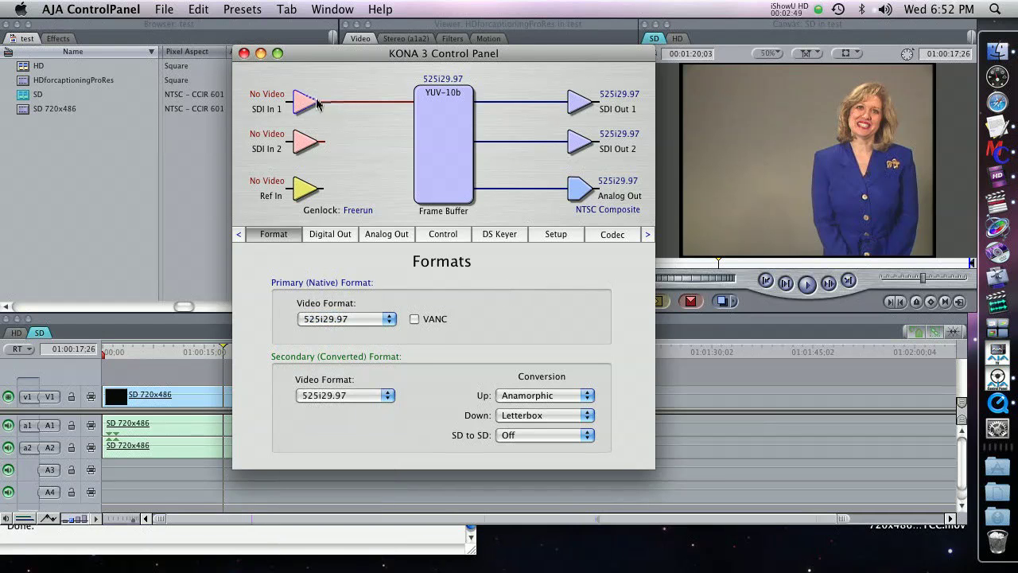
pyautogui.click(244, 53)
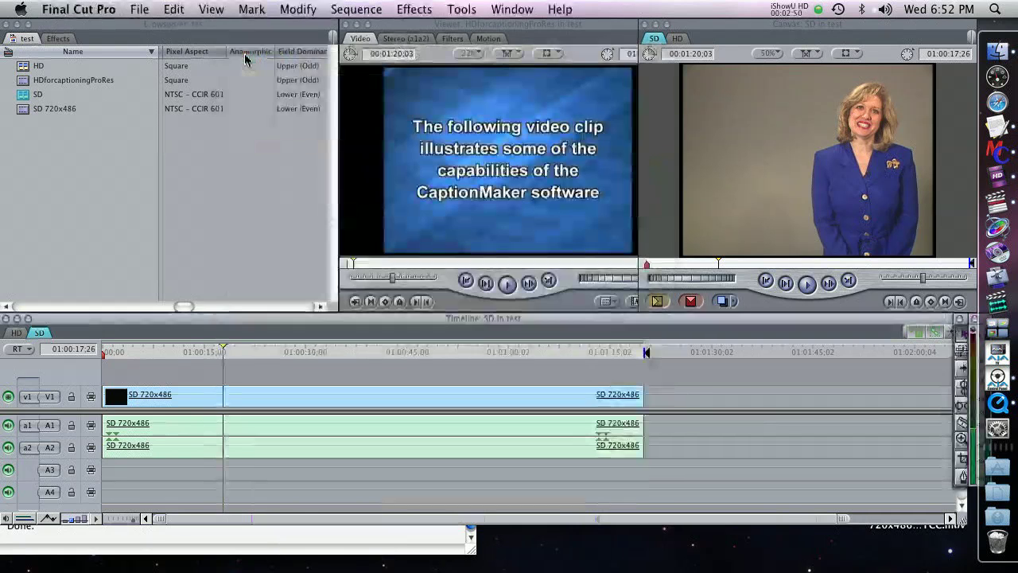
# Step: Park the playhead at 01:00:07:19 and enable Insert closed captioning data from file in Print to Video
pyautogui.click(155, 353)
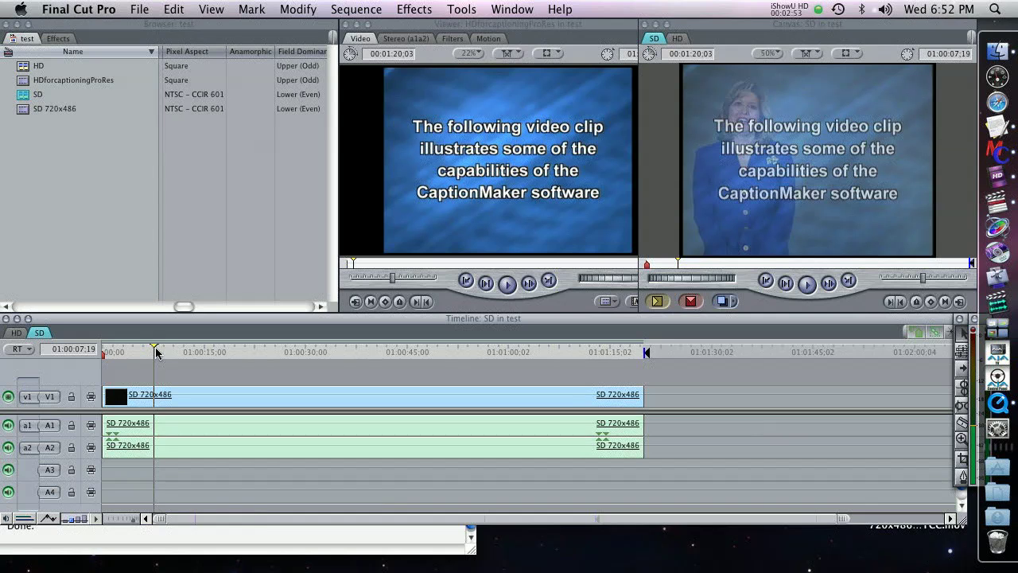
pyautogui.click(135, 8)
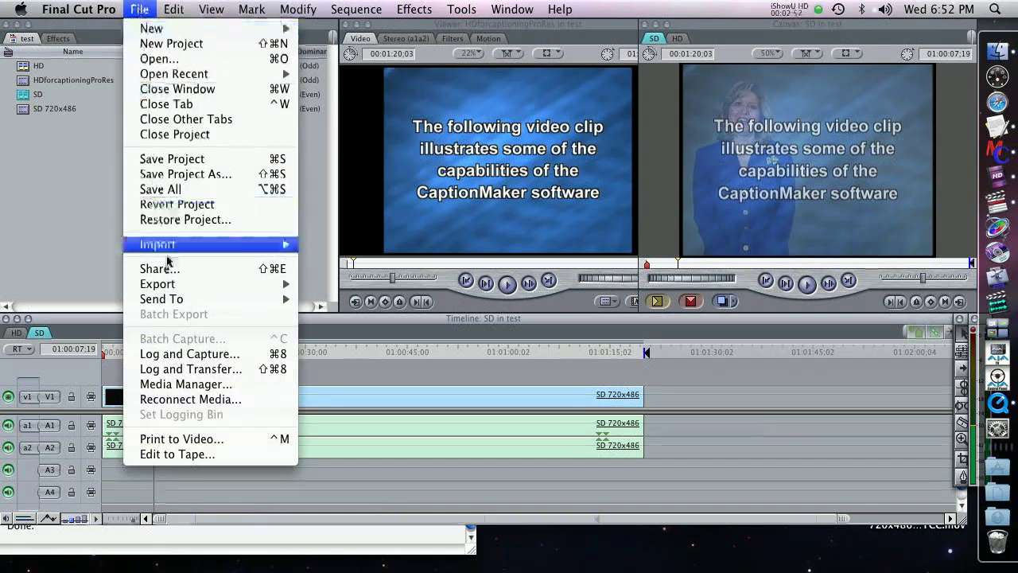
pyautogui.click(179, 439)
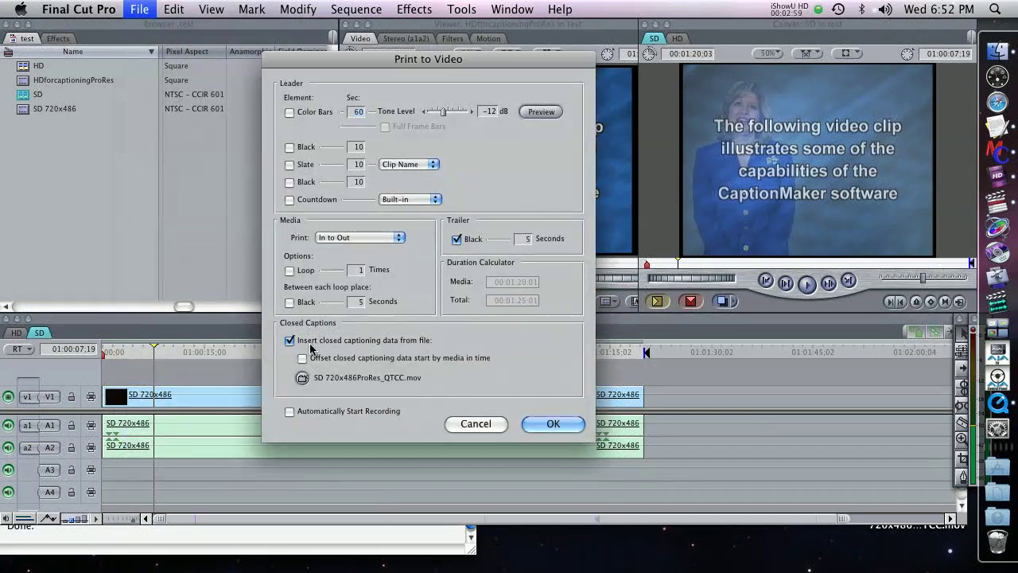
pyautogui.click(302, 342)
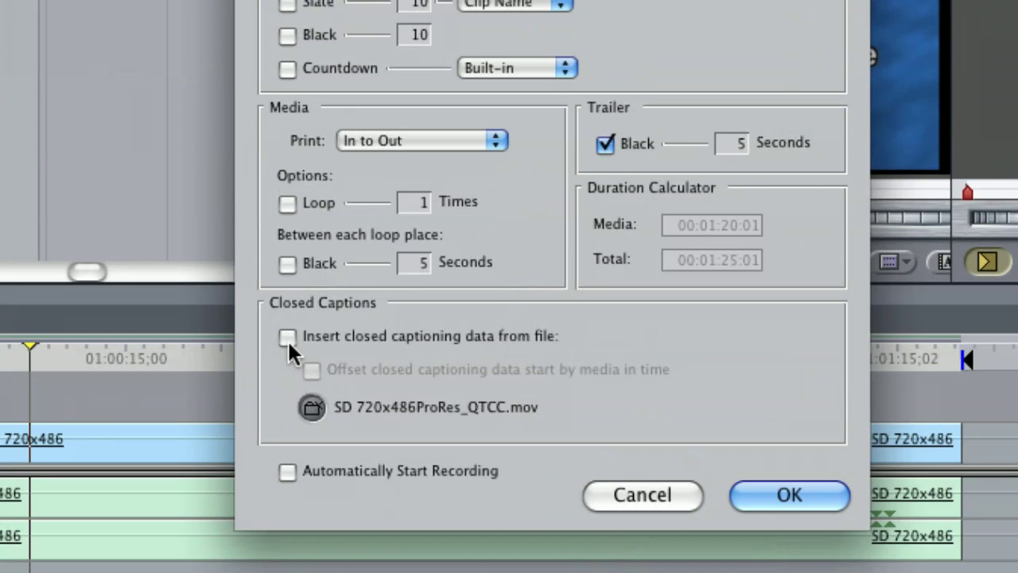
pyautogui.click(287, 339)
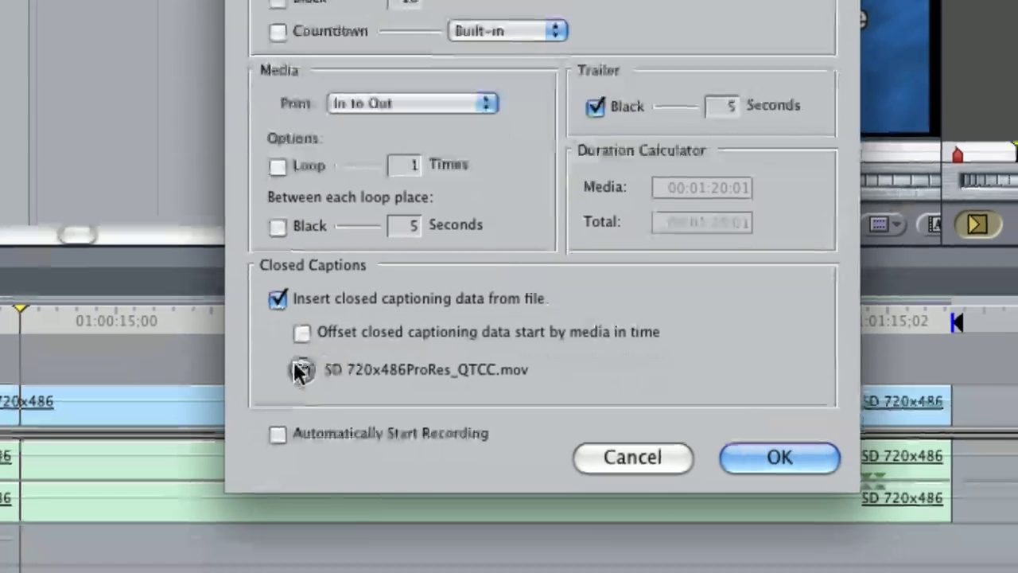
# Step: Choose SD 720x486ProRes_QTCC.mov as the closed-caption source file
pyautogui.click(300, 370)
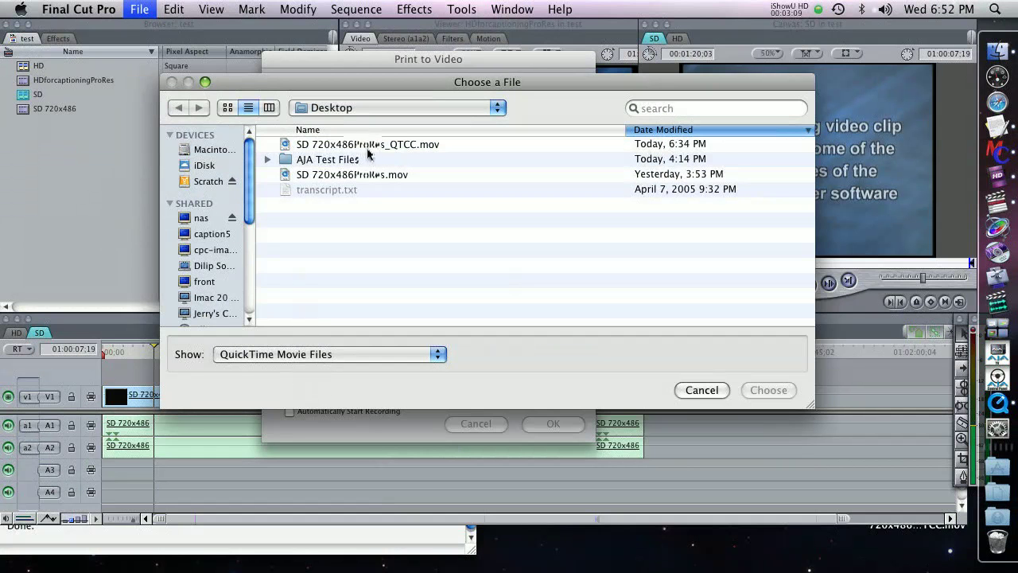
pyautogui.click(370, 148)
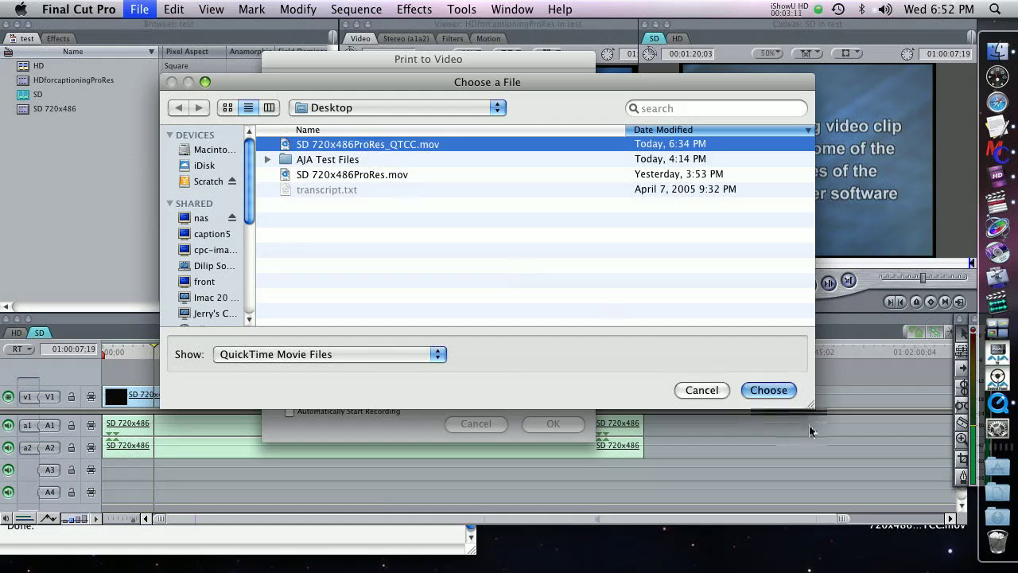
pyautogui.click(769, 390)
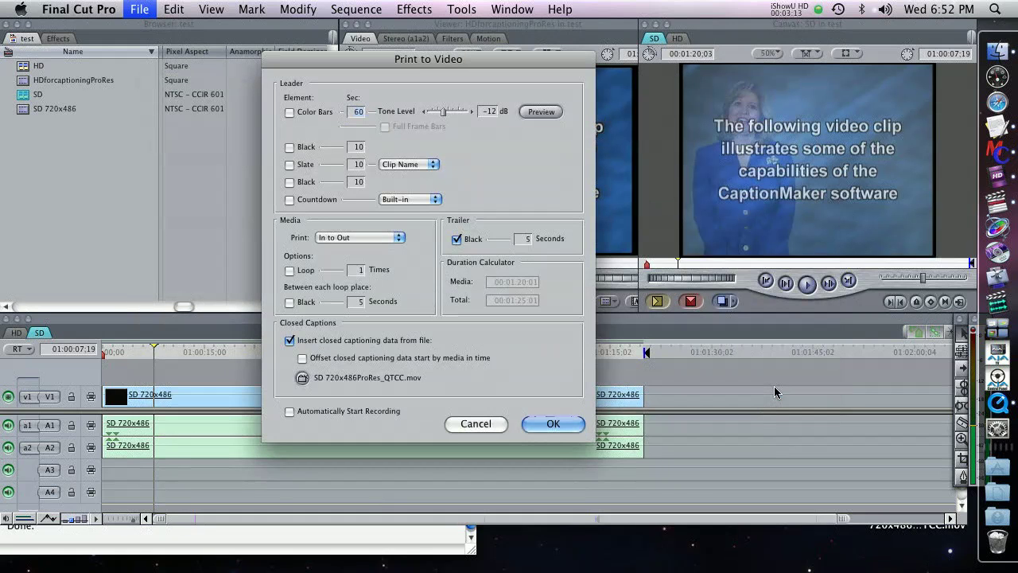